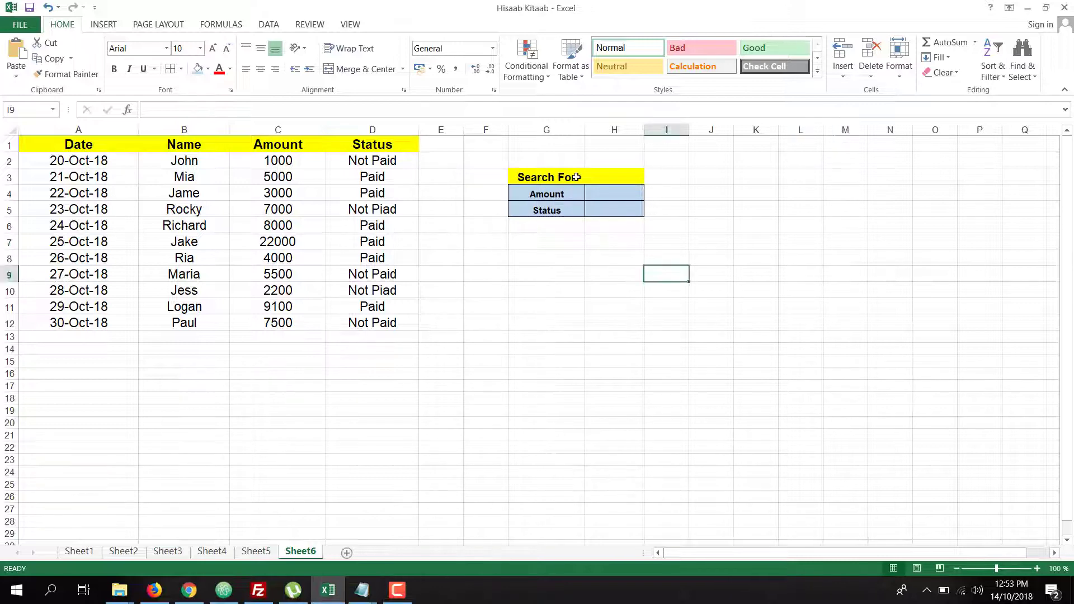
Step: Start a formula in H4, the Amount result cell, beginning with an equals sign
click(605, 180)
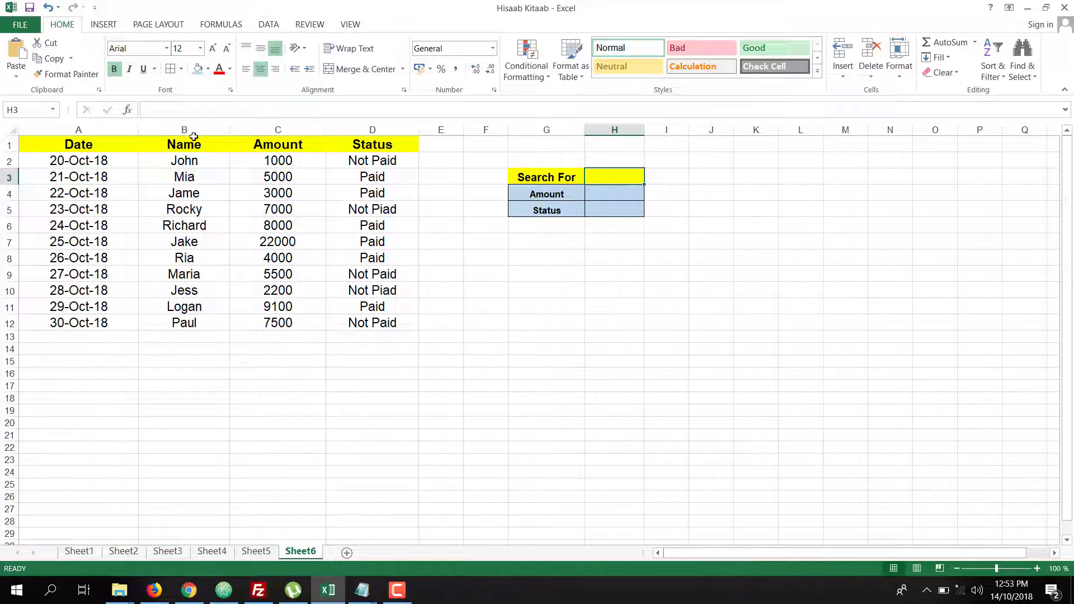
click(606, 196)
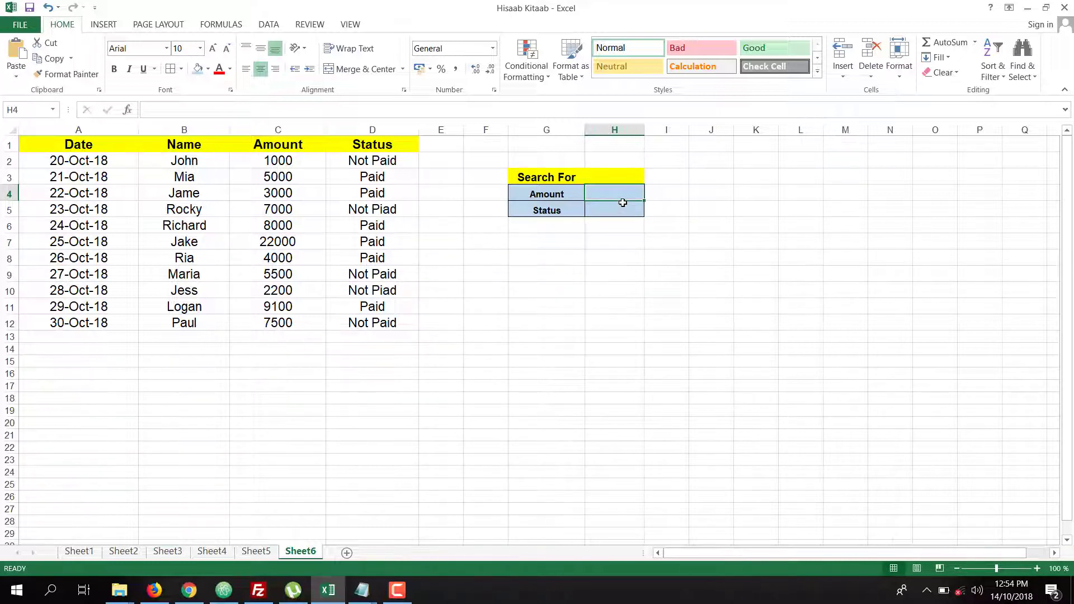
click(614, 178)
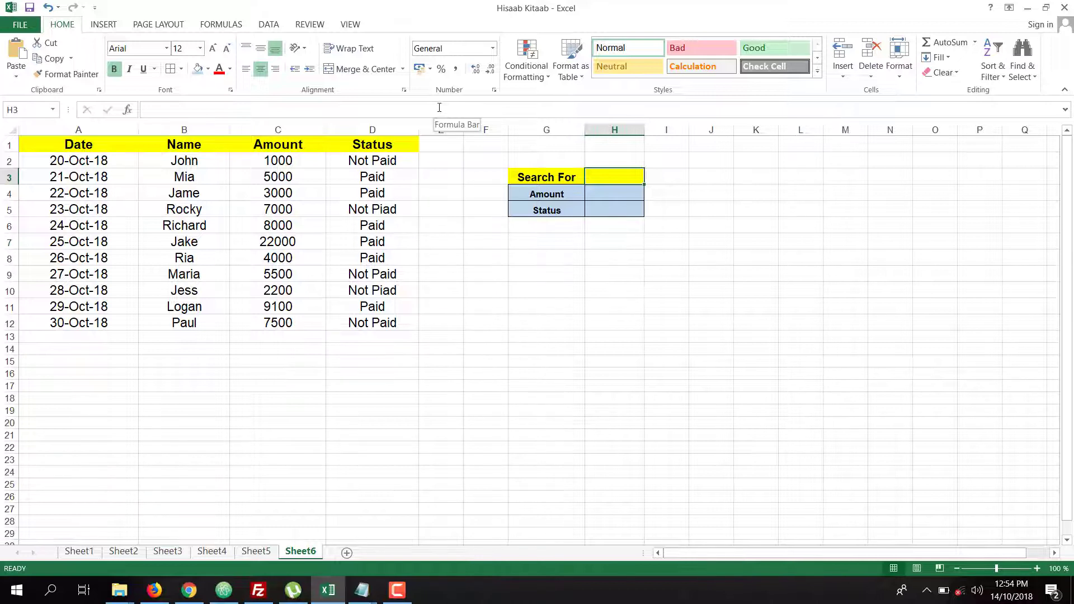
click(468, 109)
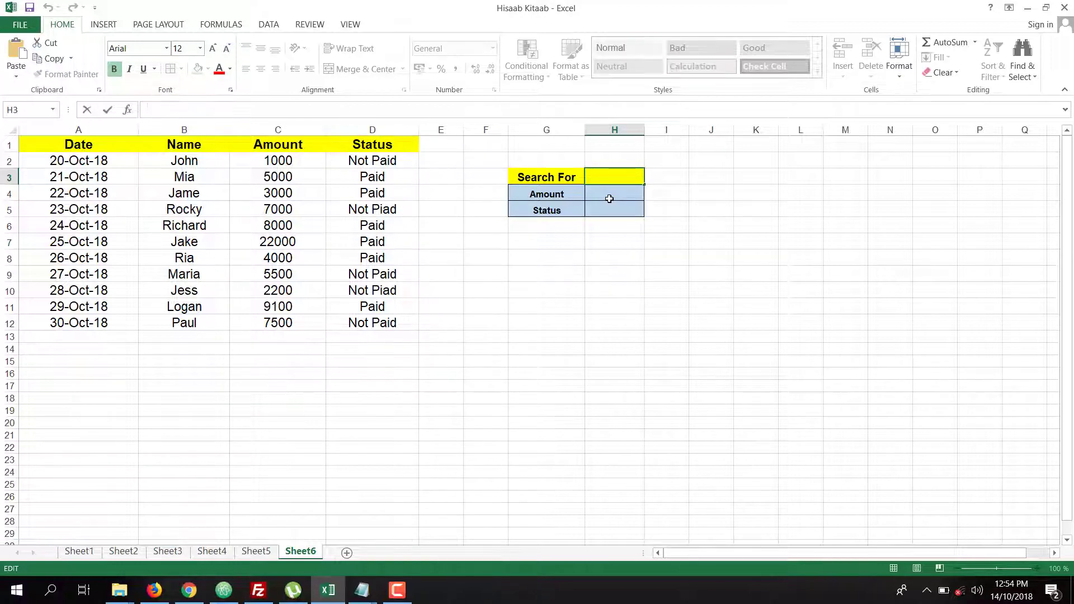
click(591, 199)
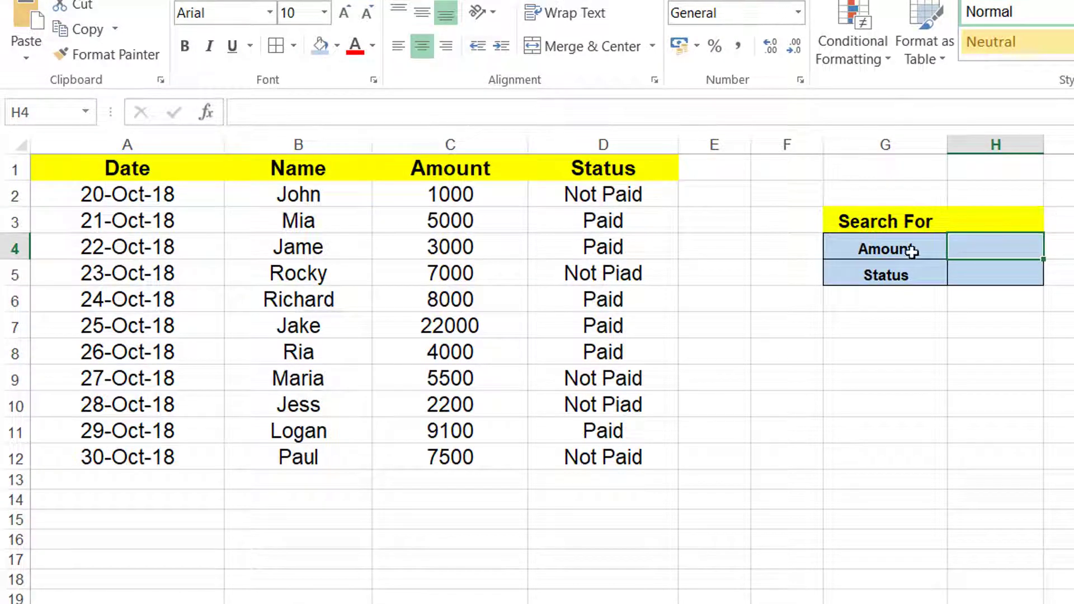
click(363, 112)
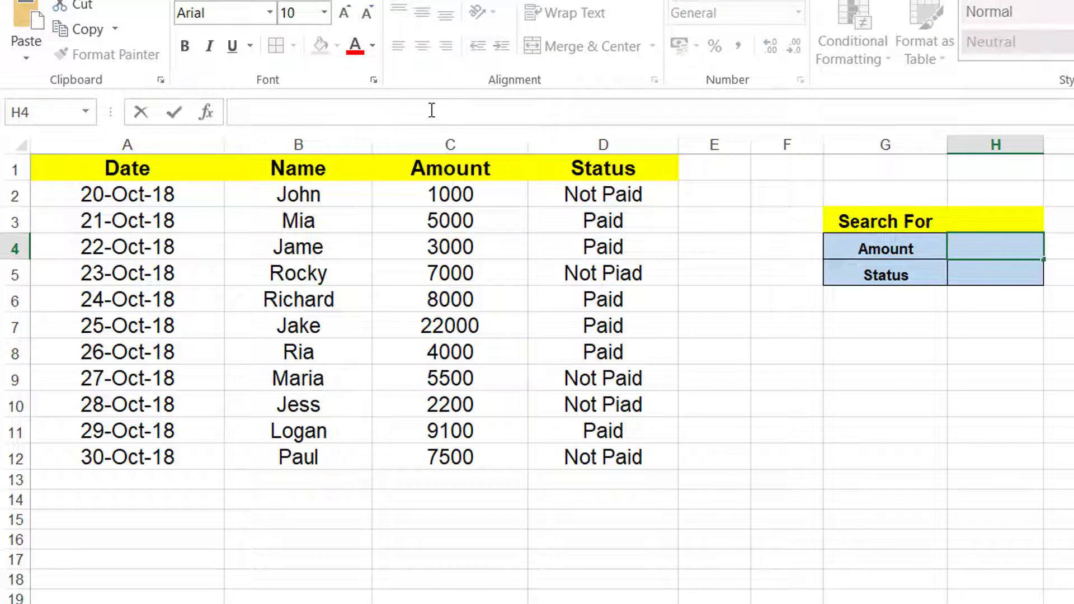
text(=)
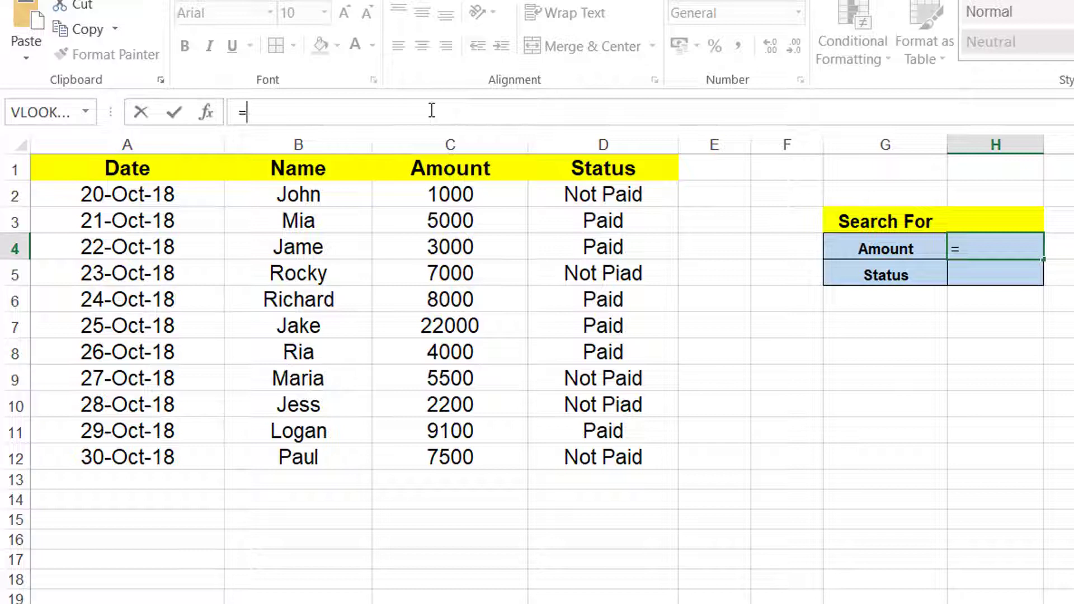
text(V)
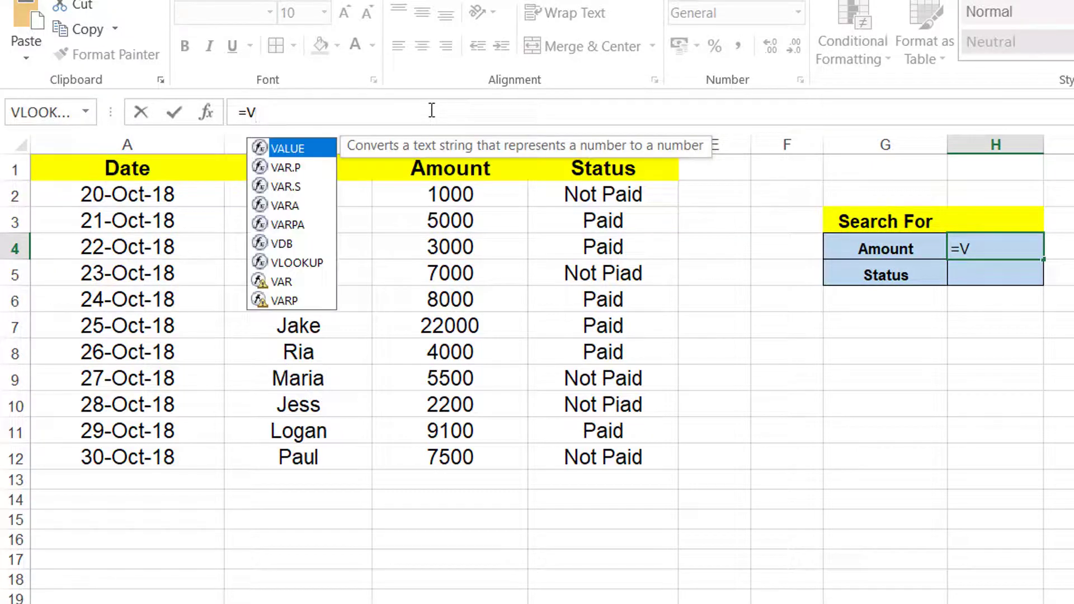
text(LOOKU)
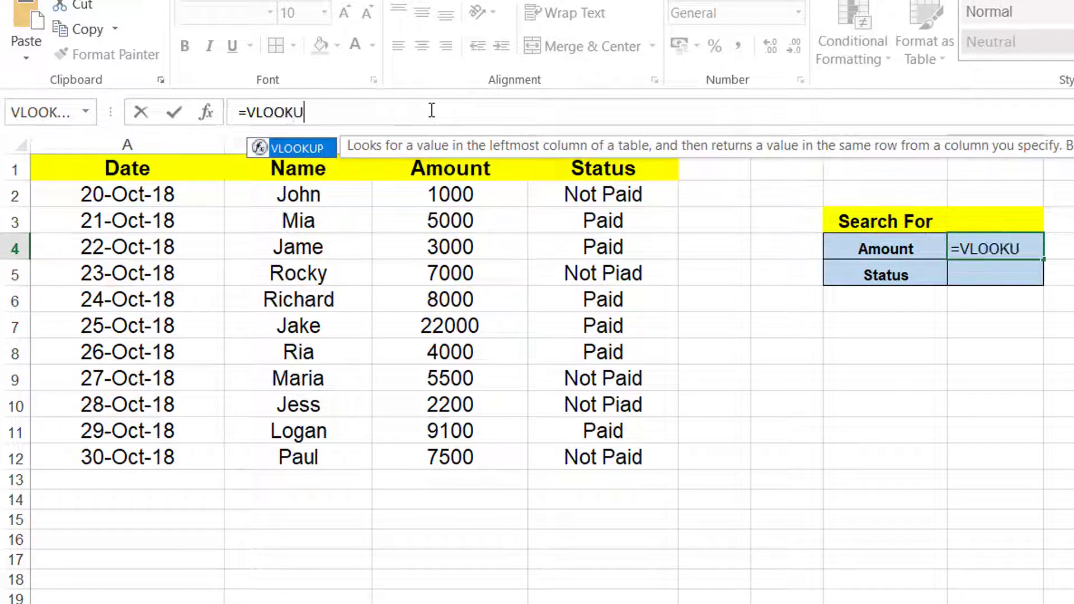
text(P()
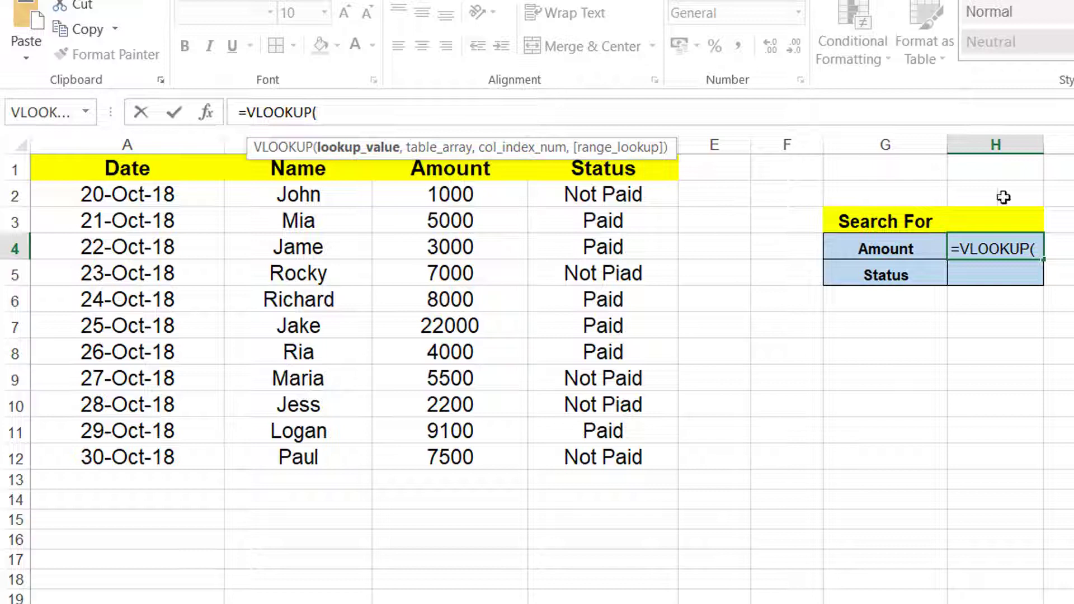
text(H)
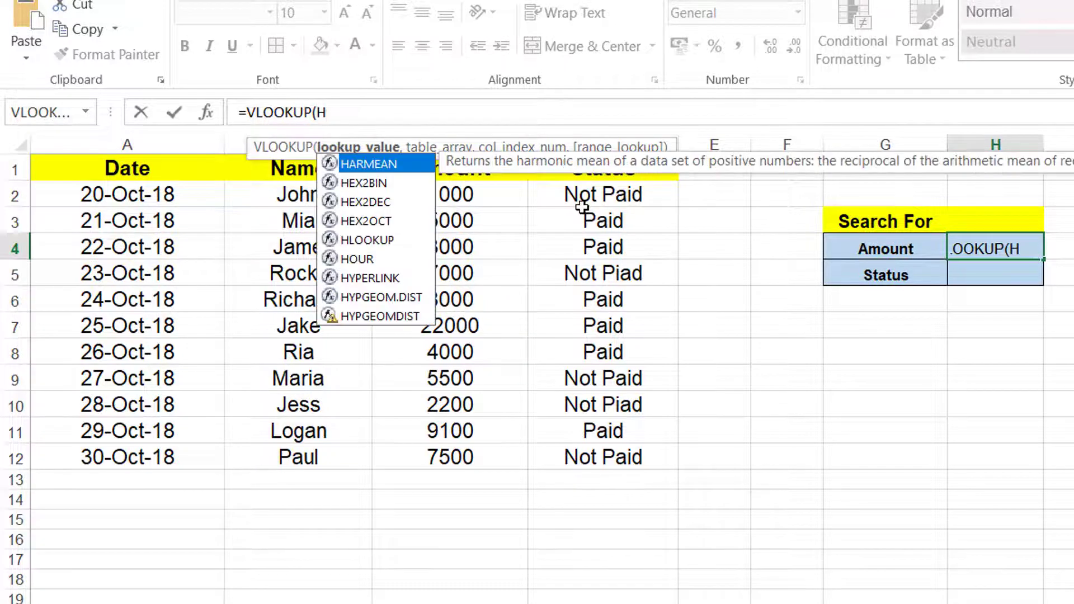
text(3)
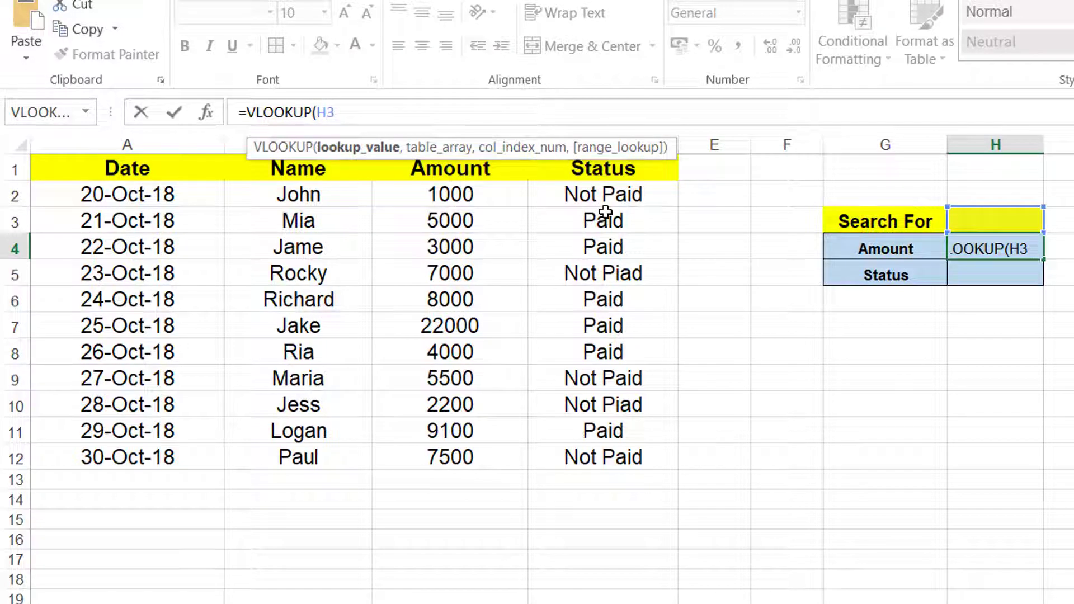
text(,)
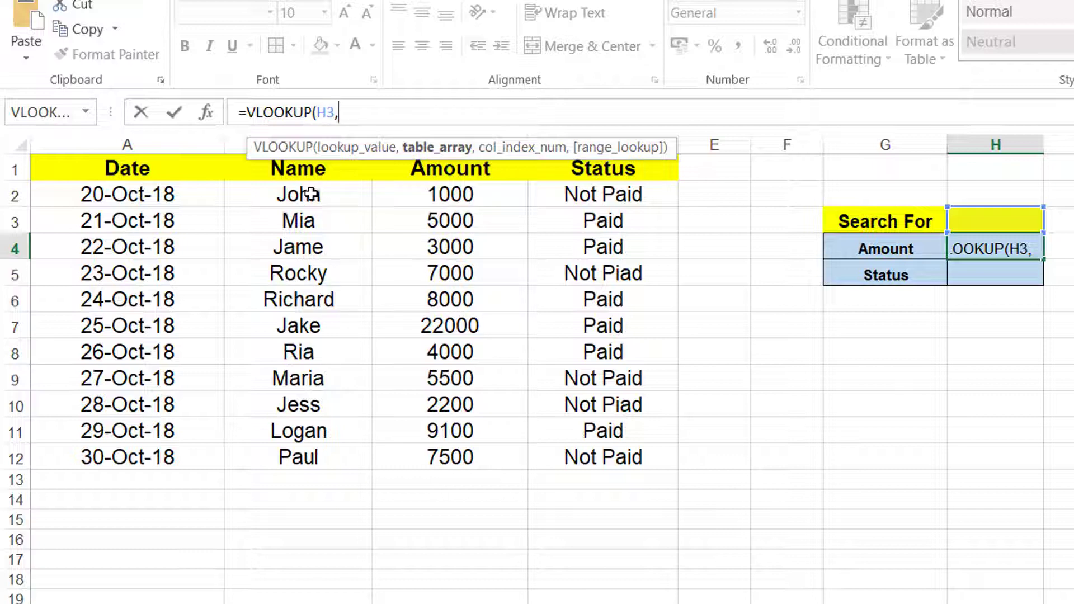
Step: Set the H4 lookup's table range to B2:D12, after a stray selection from column A
click(277, 193)
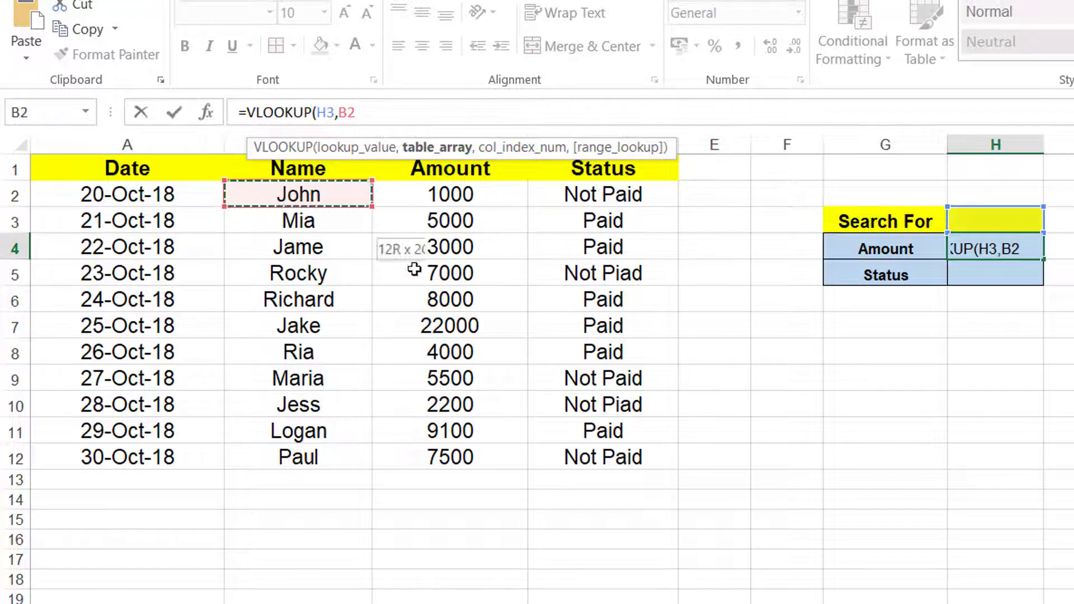
drag(285, 194, 638, 460)
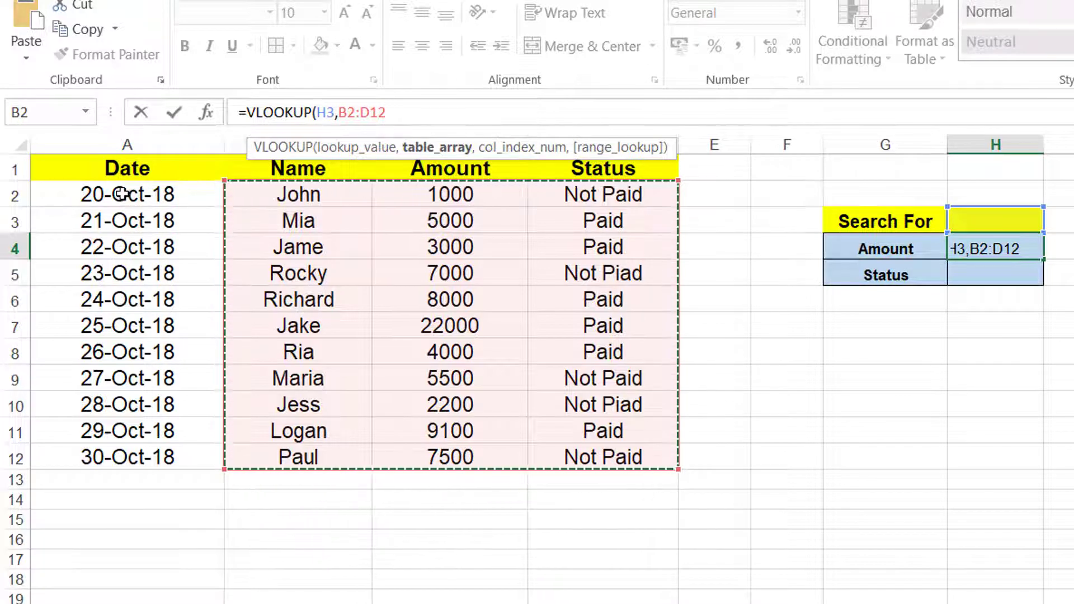
mouse_move(128, 194)
mouse_down()
mouse_move(552, 426)
mouse_move(571, 458)
mouse_up()
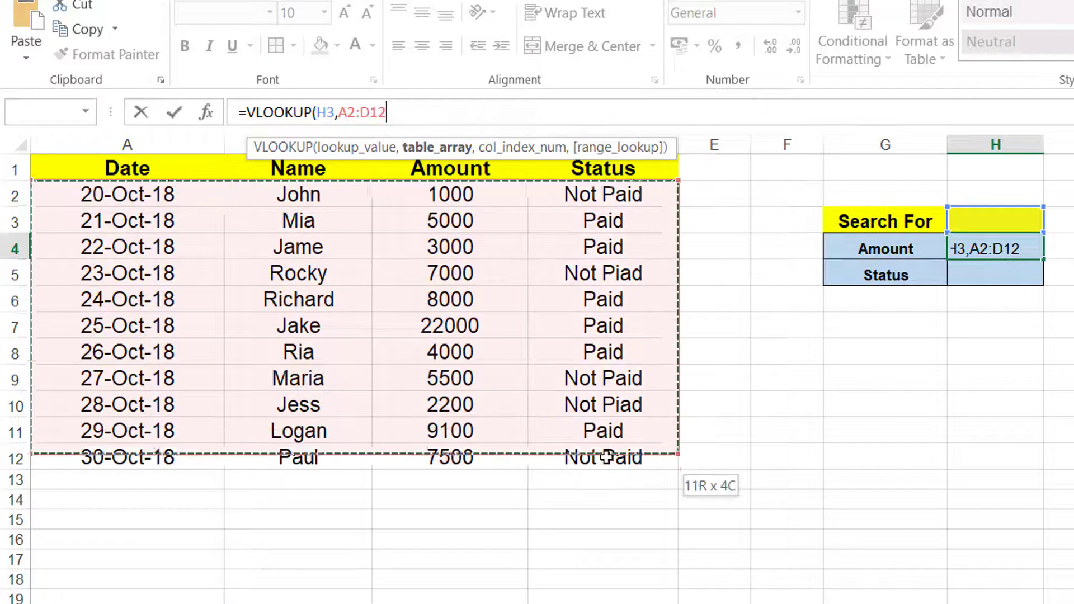
click(576, 514)
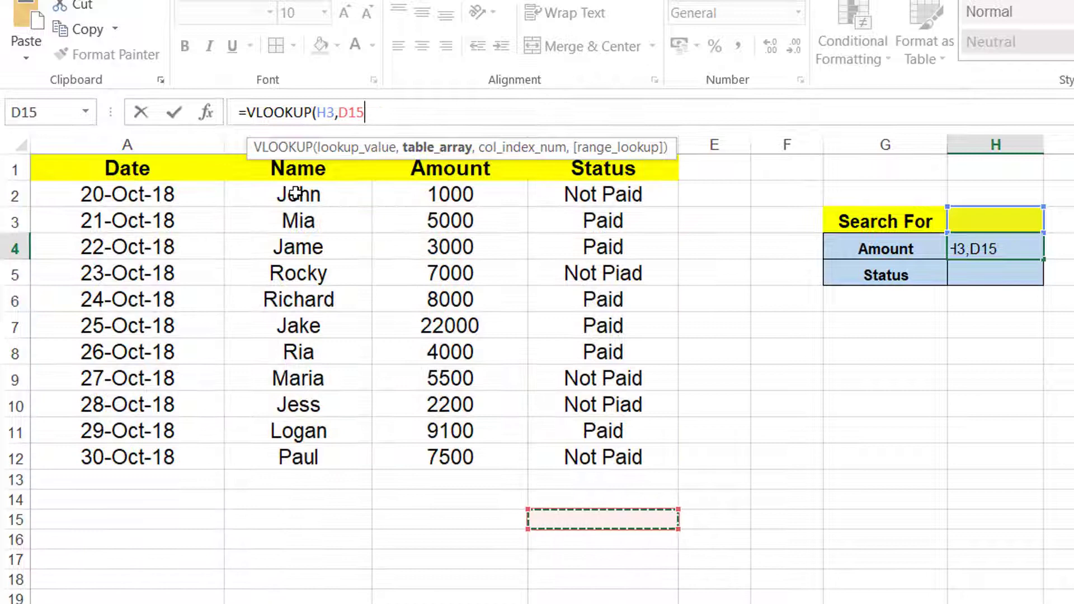
mouse_move(297, 195)
mouse_down()
mouse_move(394, 354)
mouse_move(570, 457)
mouse_up()
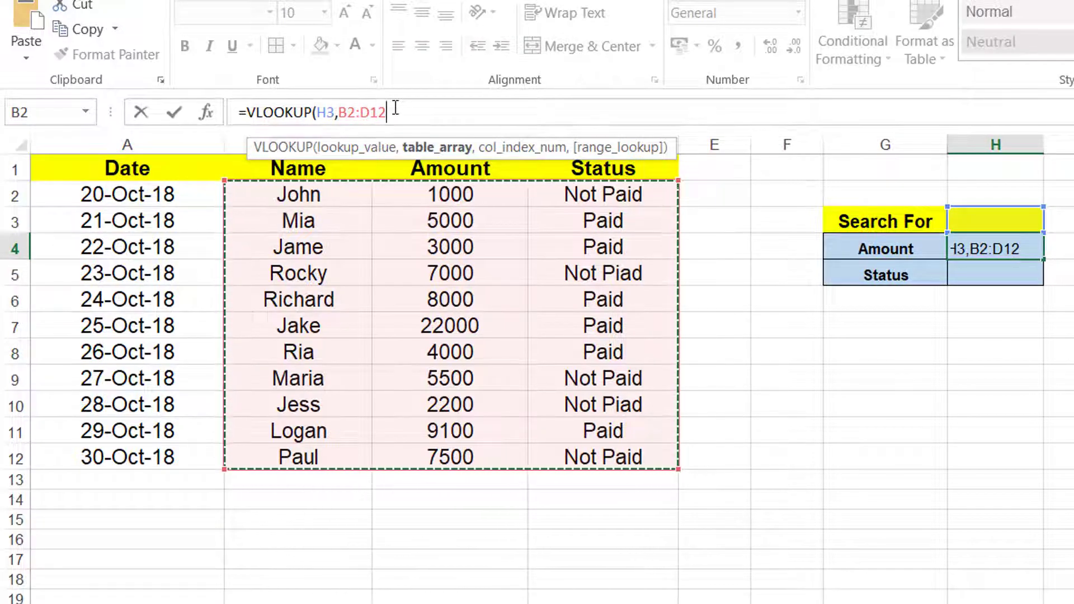
text(,2)
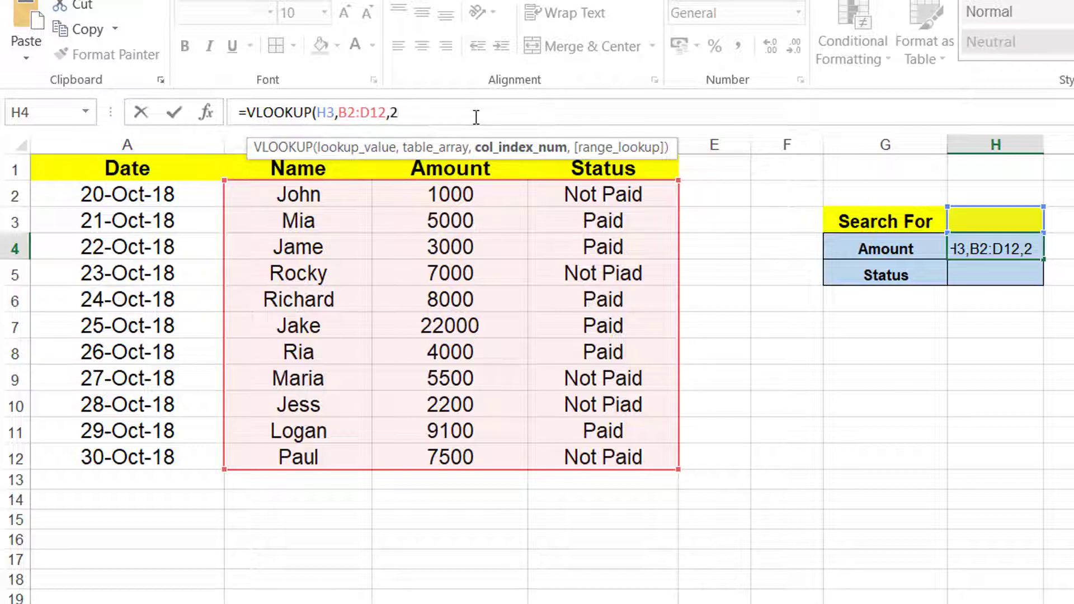
text(,)
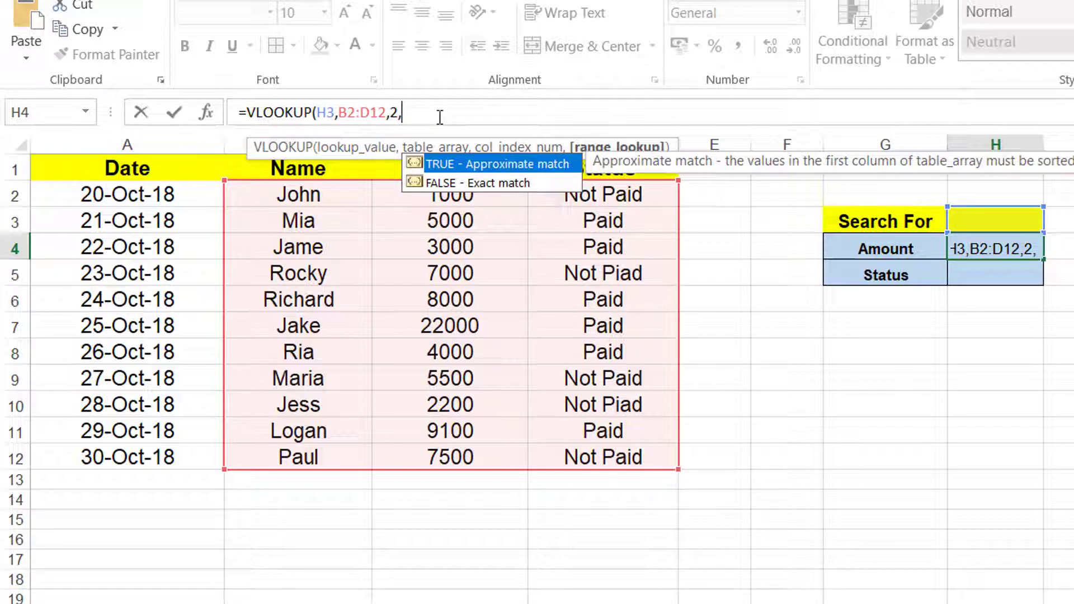
text(FALSE)
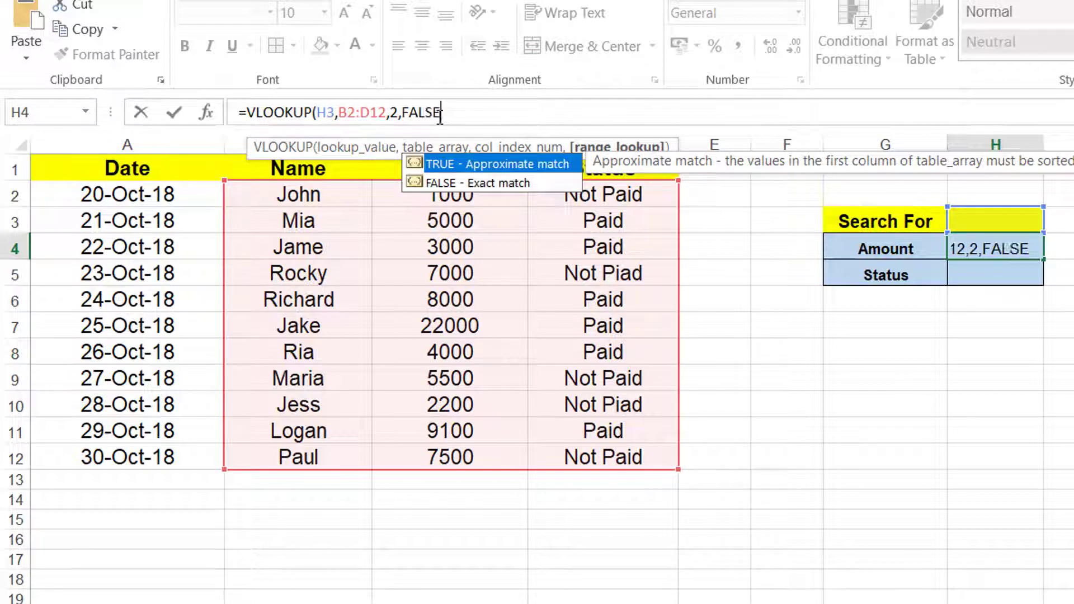
text())
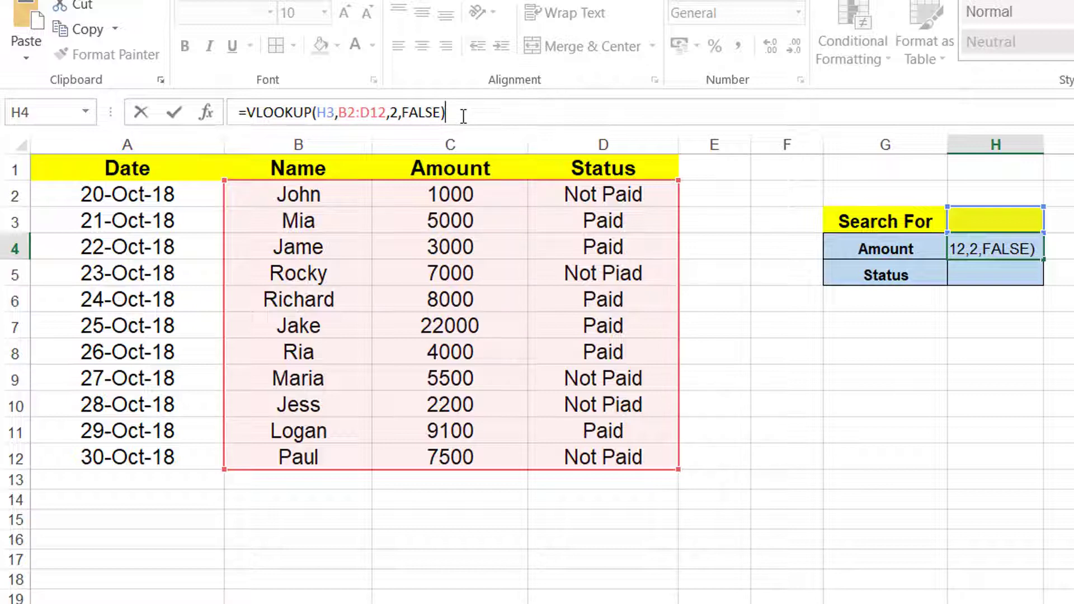
Step: Commit =VLOOKUP(H3,B2:D12,2,FALSE) in H4, which shows #N/A
key(Return)
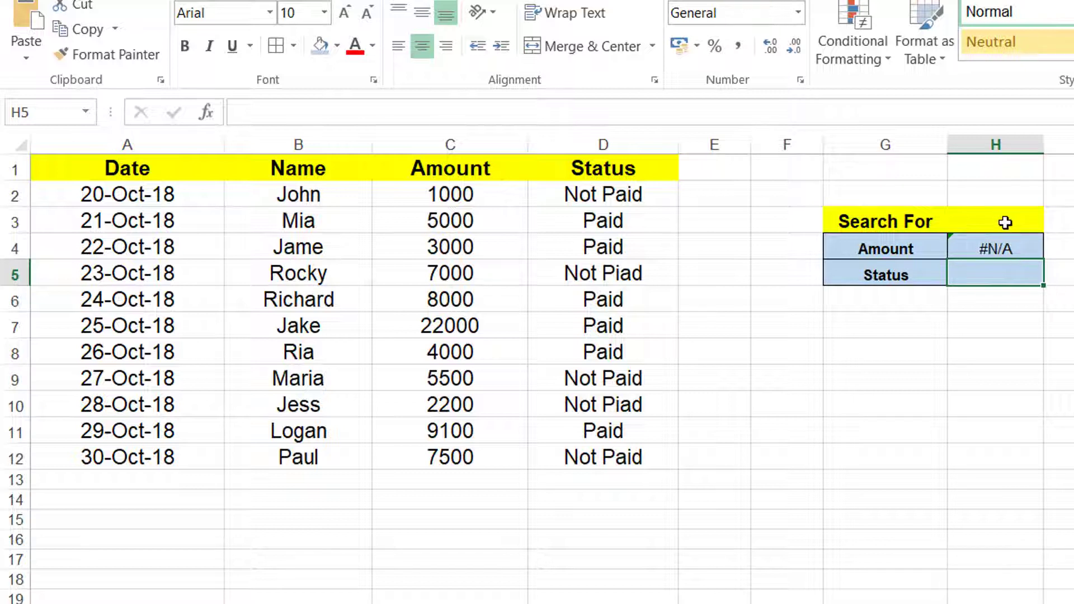
Step: Enter Mia as the H3 search name so the H4 Amount lookup returns 5000
click(1005, 221)
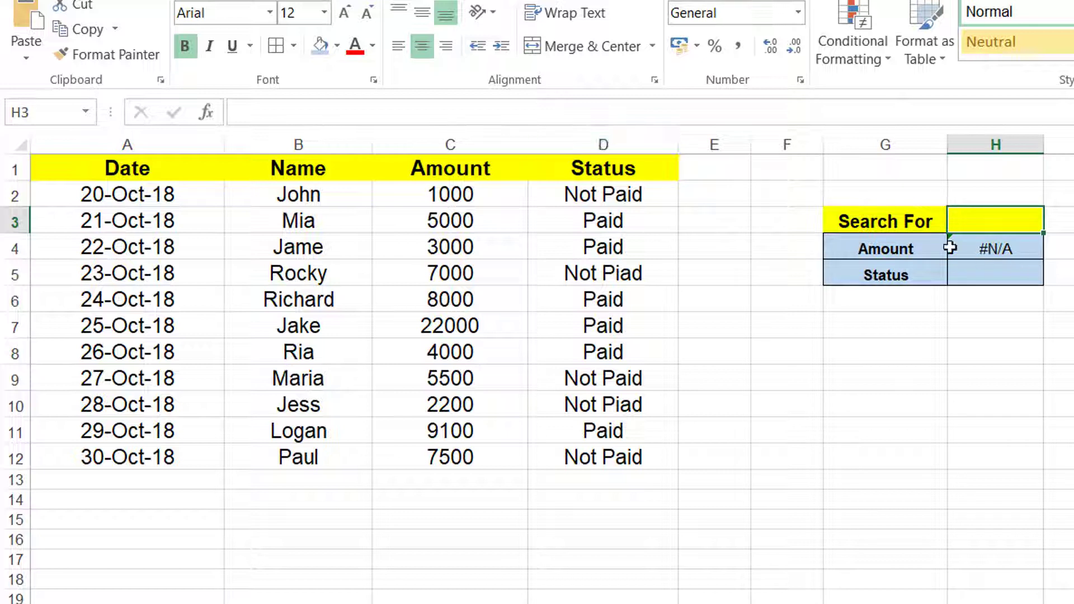
click(414, 113)
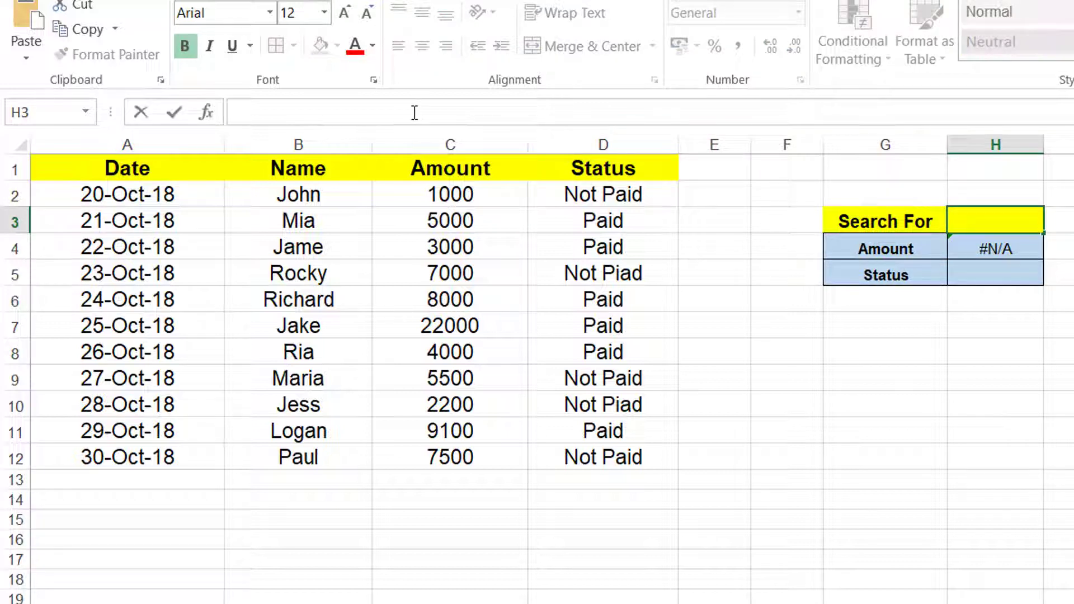
text(m)
key(BackSpace)
text(Mia)
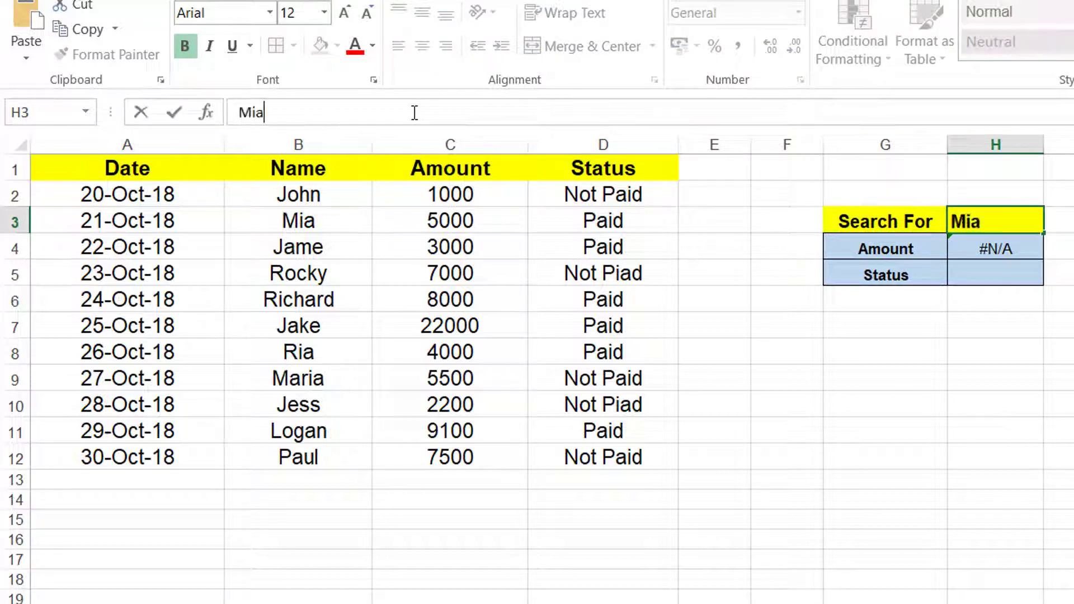
key(Return)
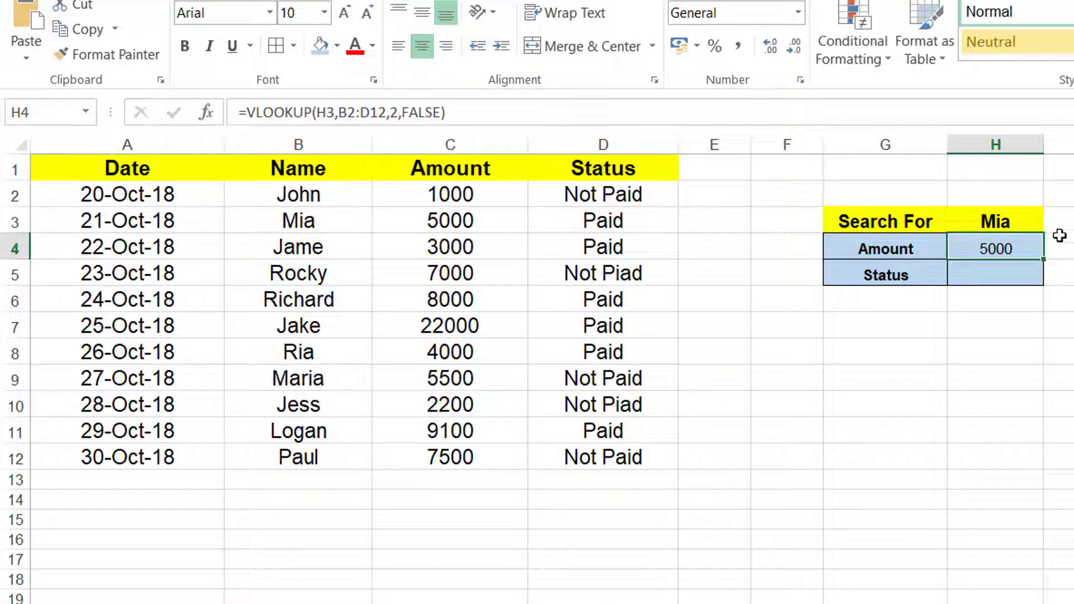
click(1059, 250)
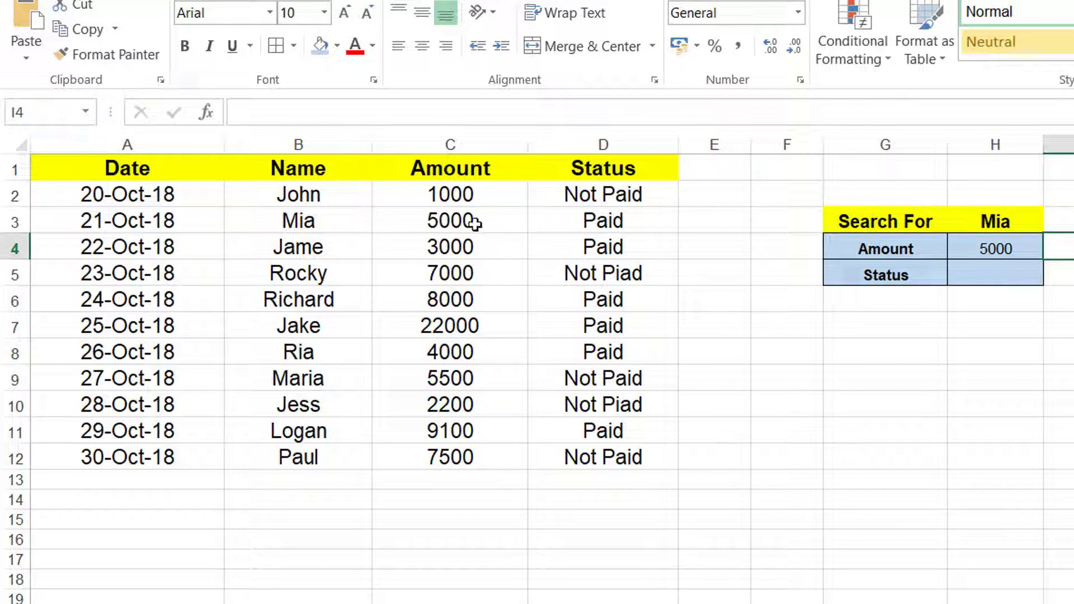
click(1007, 276)
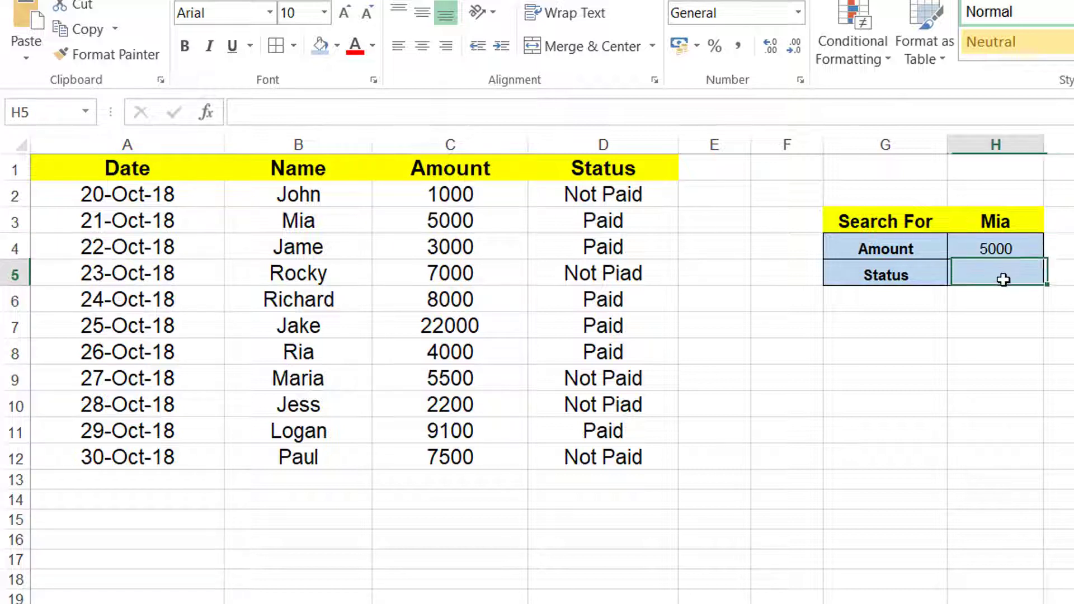
Step: Copy the whole H4 lookup formula without changing it
click(1006, 250)
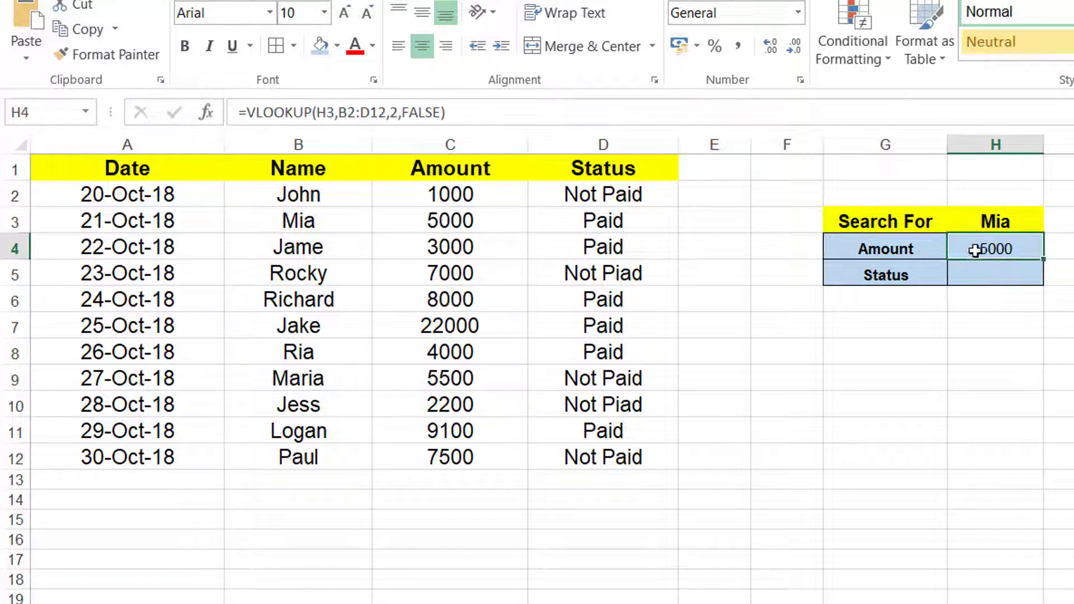
click(520, 117)
key(shift+Home)
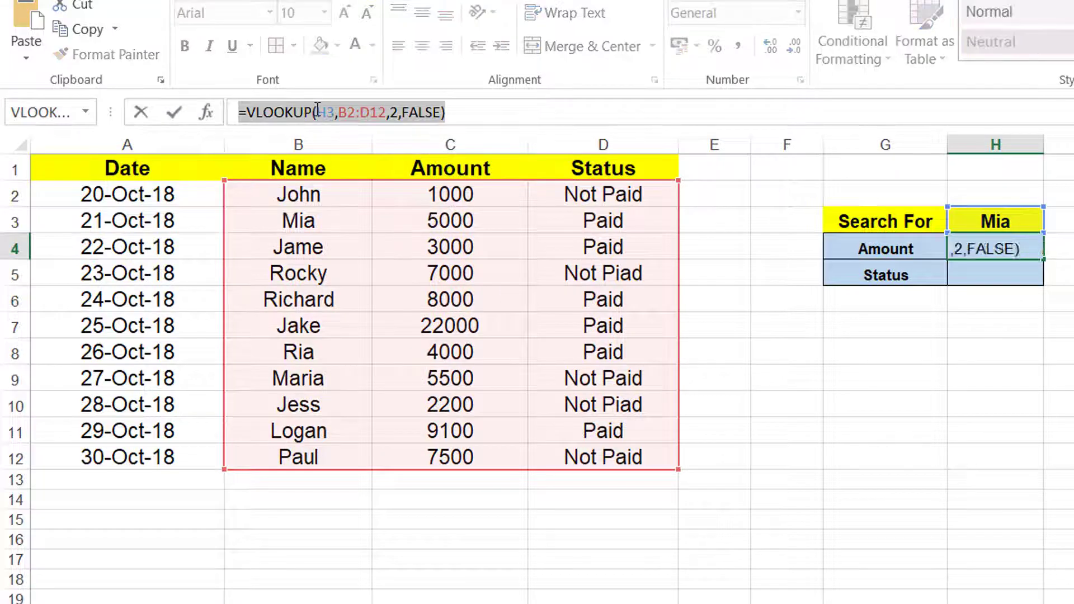
key(ctrl+c)
key(Escape)
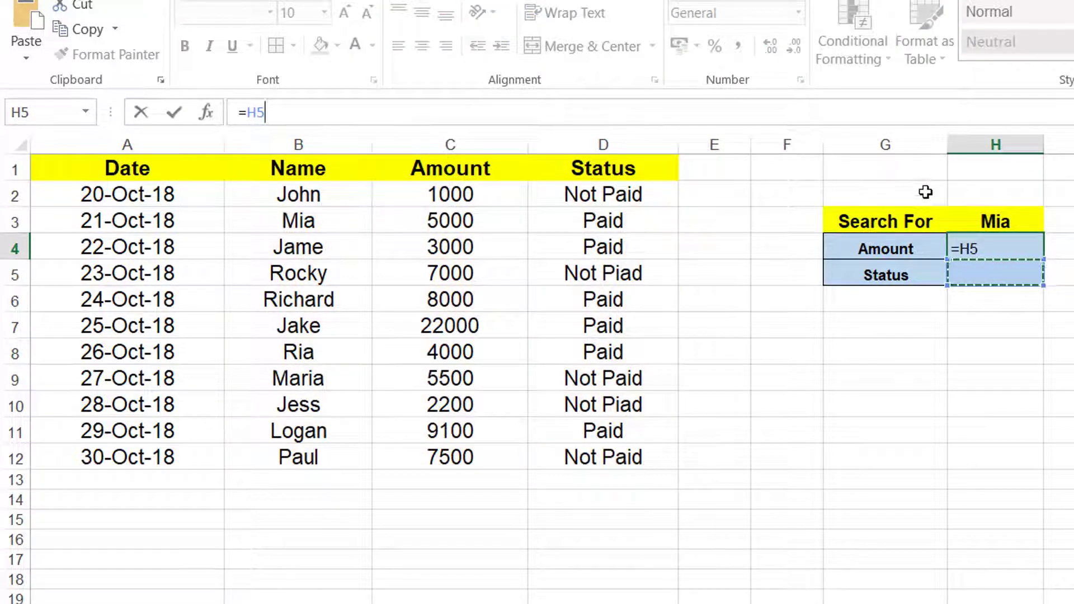
Step: Paste the lookup into H5 with column index 3, showing Paid for Mia
click(495, 112)
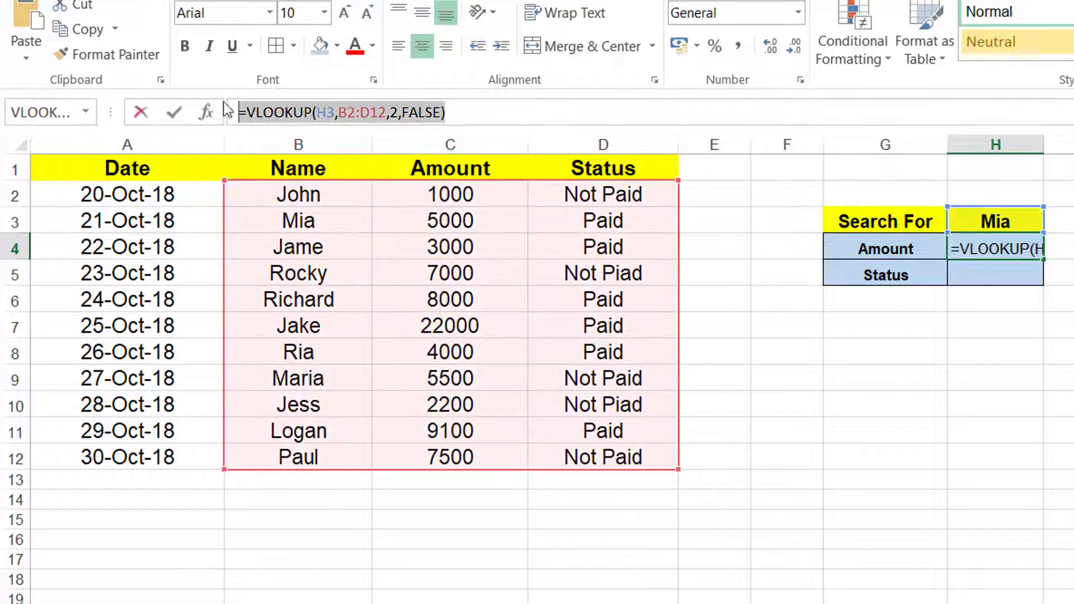
key(shift+Home)
click(998, 294)
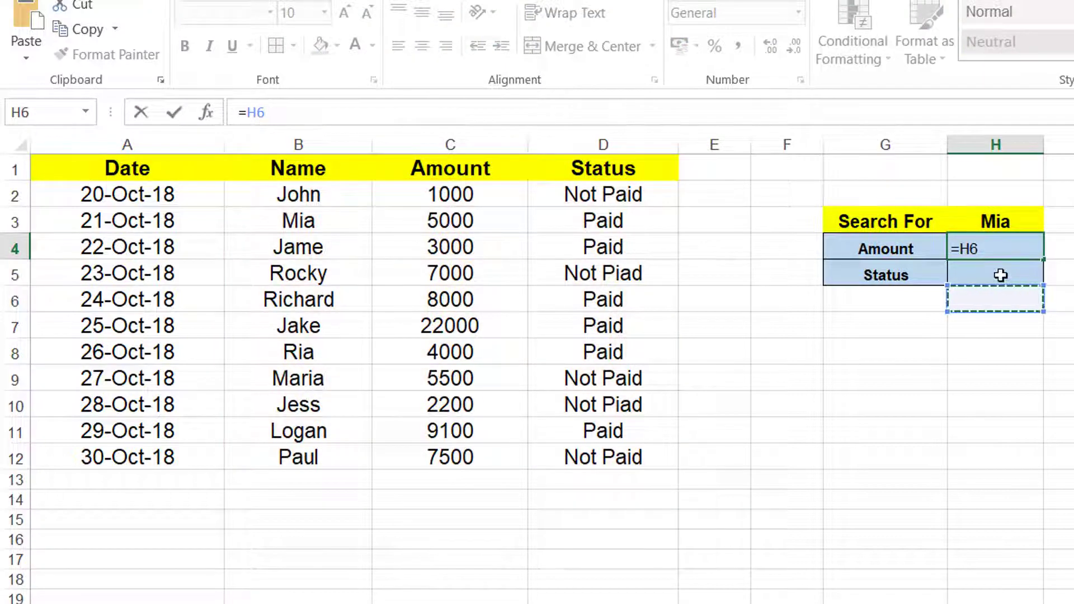
click(996, 275)
drag(268, 112, 132, 113)
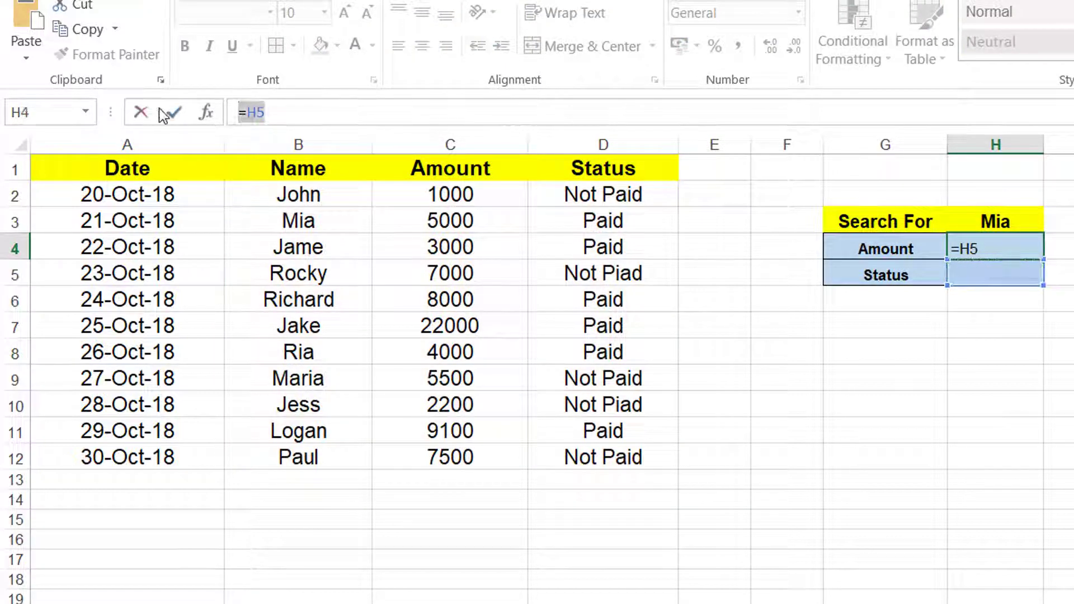
key(ctrl+v)
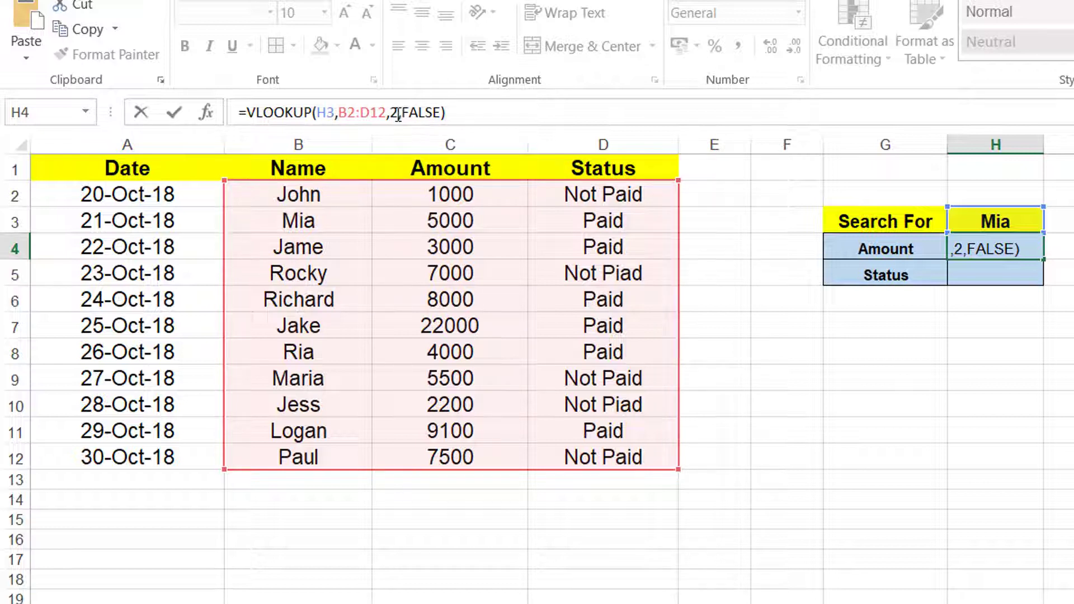
drag(396, 113, 388, 113)
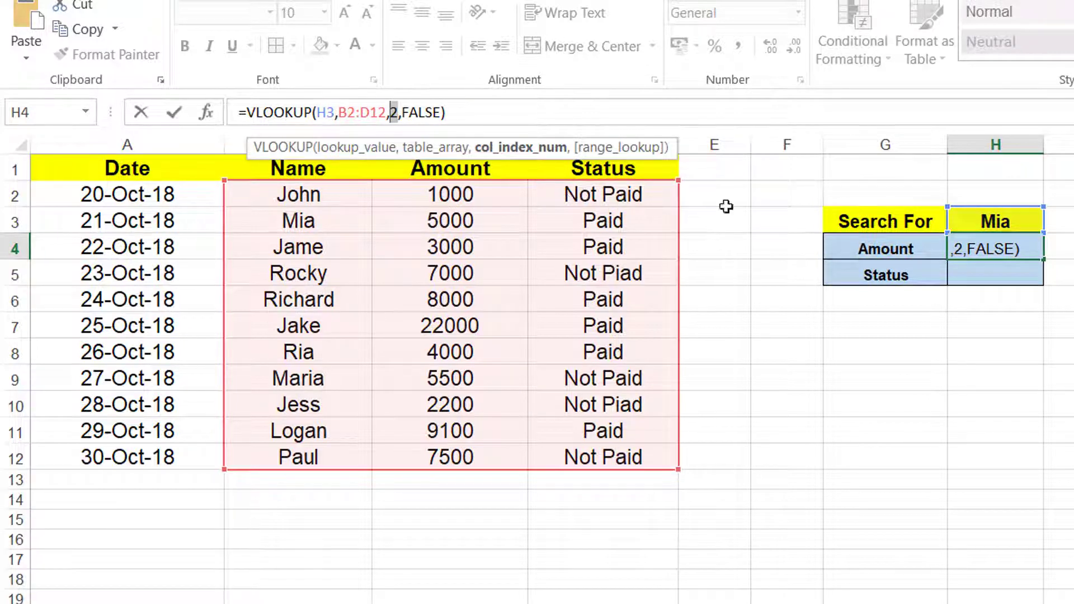
text(3)
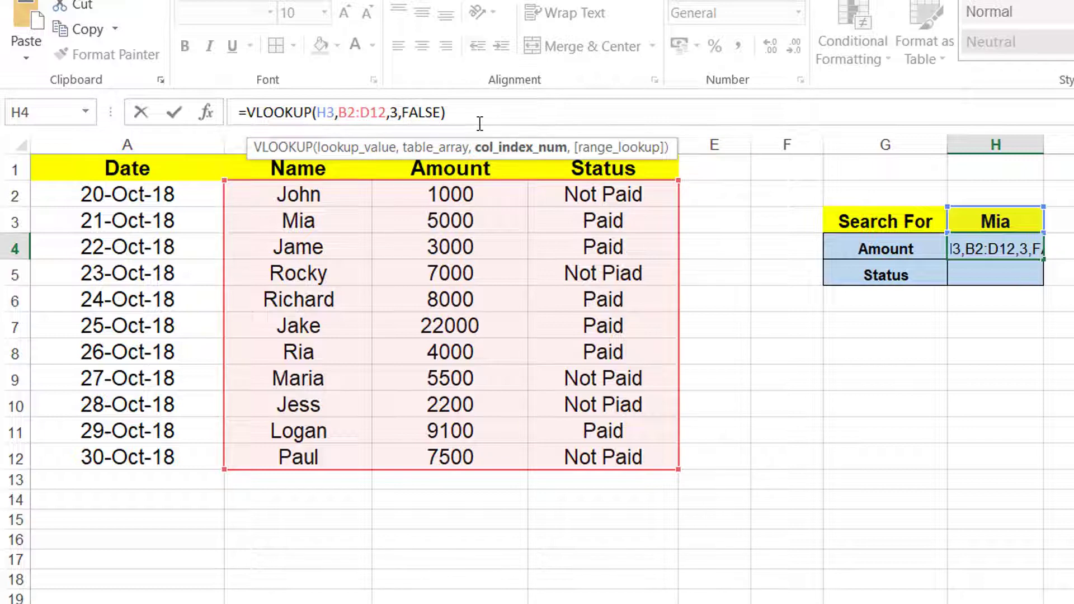
key(Return)
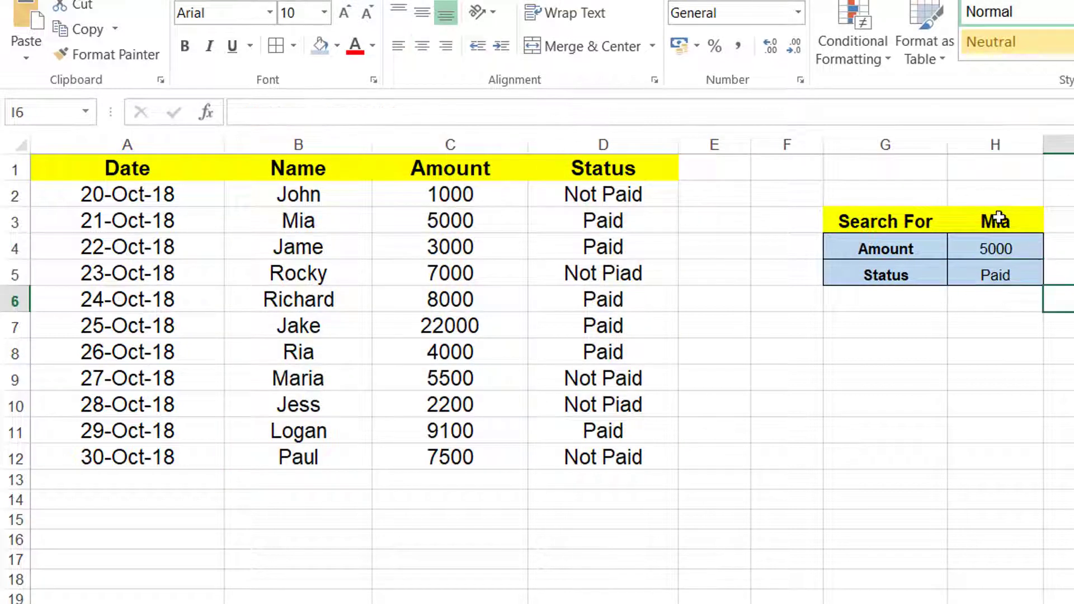
Step: Replace Mia with Paul in H3, then check the H5 Status formula showing Not Paid
click(998, 222)
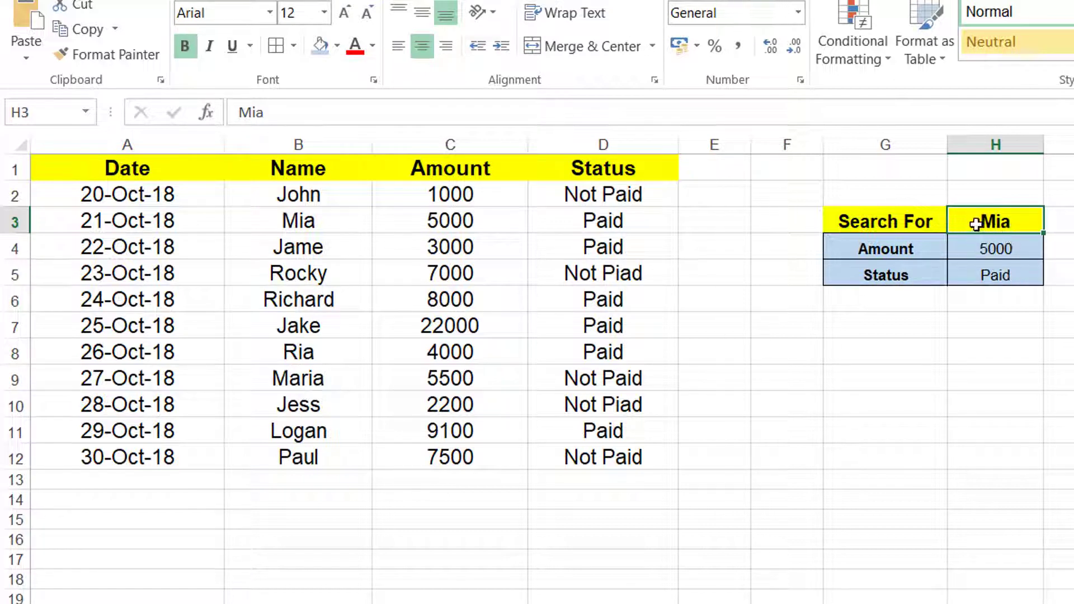
drag(364, 113, 181, 117)
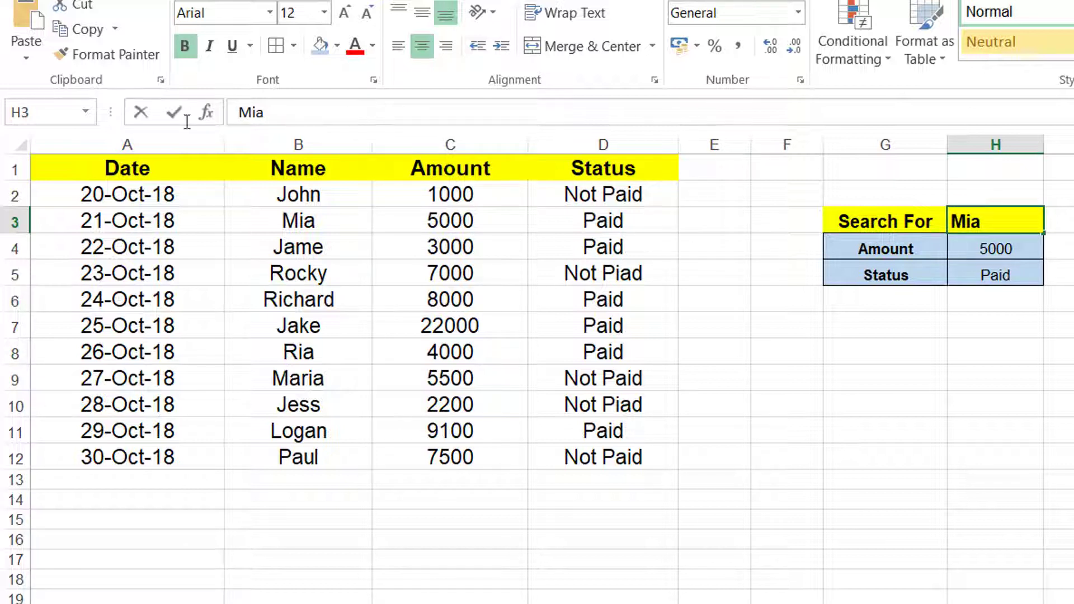
text(Paid)
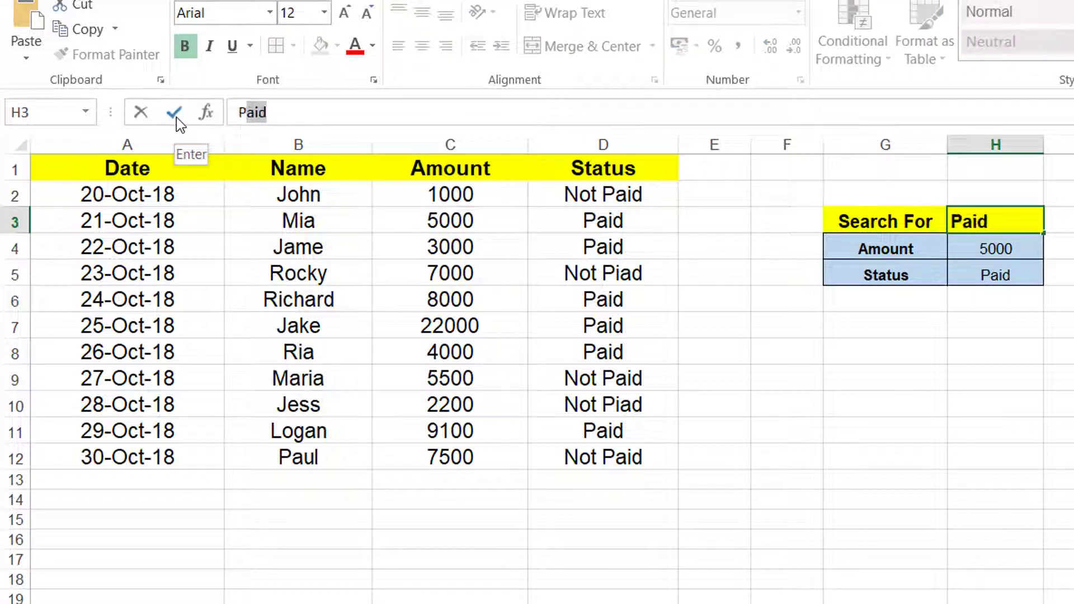
text(aul)
key(Return)
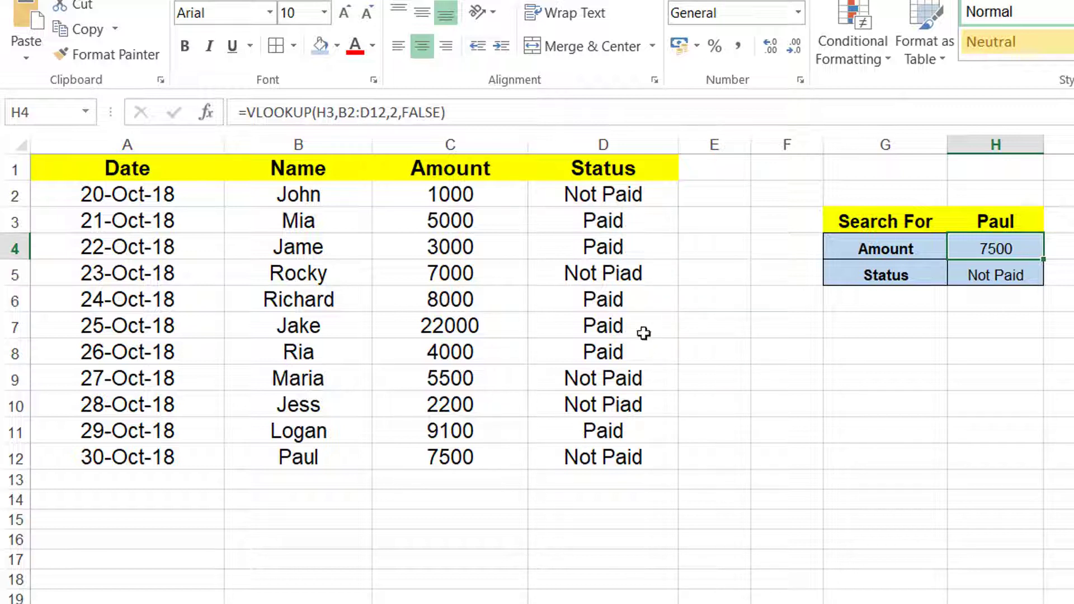
click(983, 375)
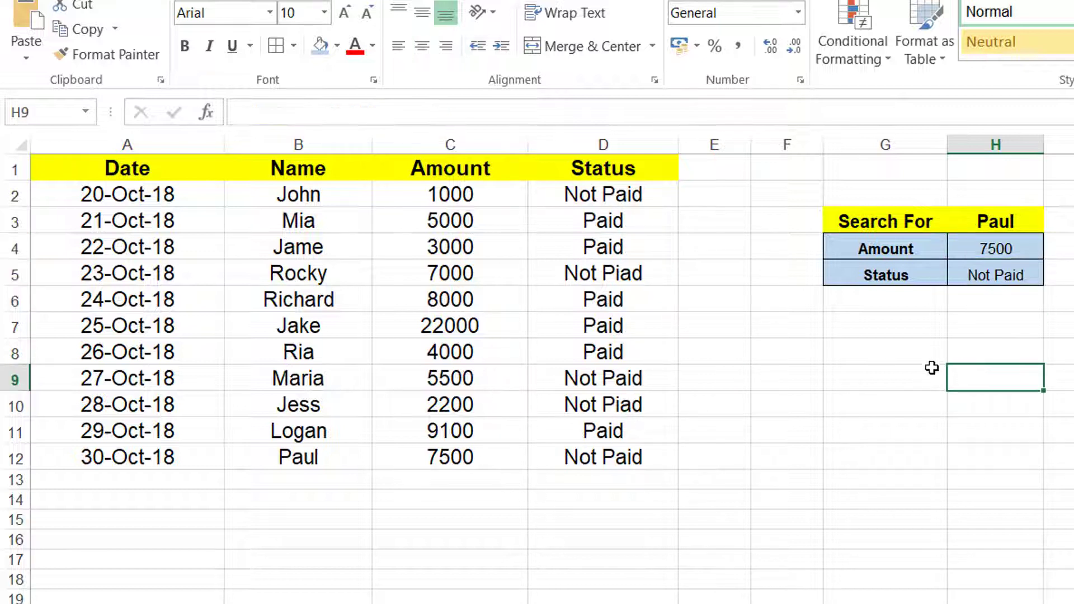
click(1004, 279)
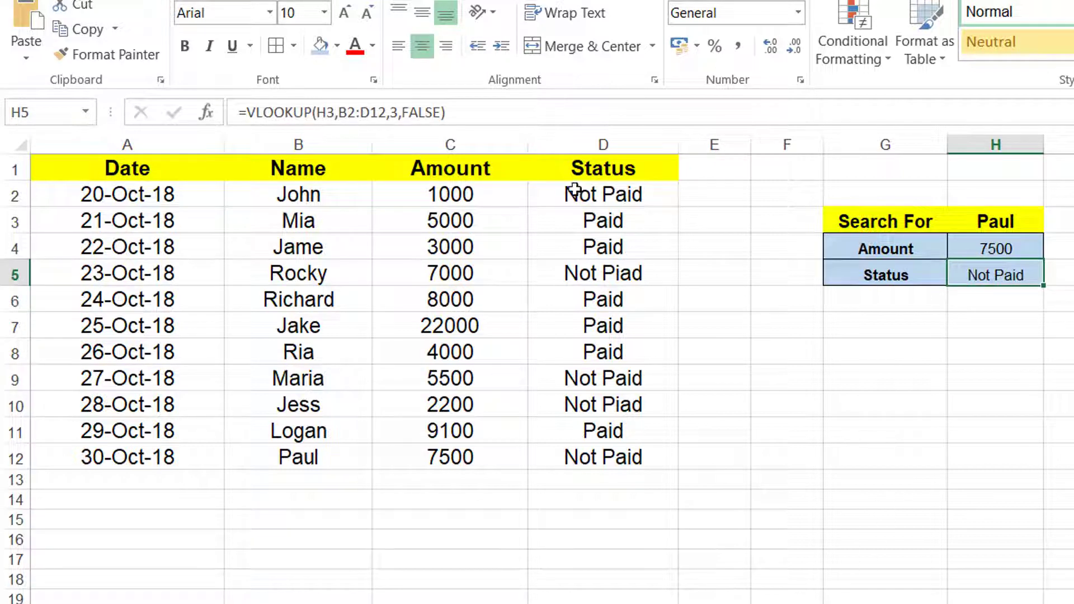